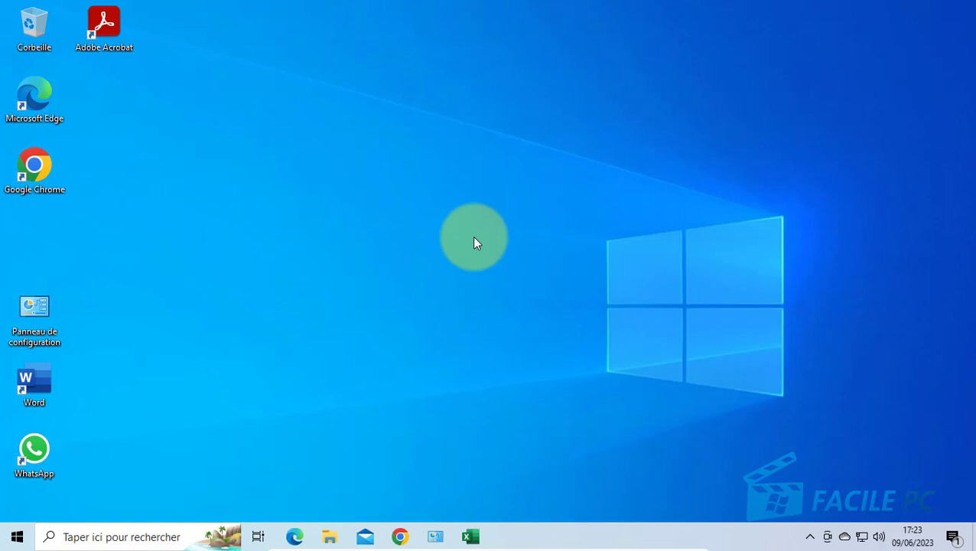
# Examine the installers and duplicate files in the Downloads folder in File Explorer, and minimize the window.
pyautogui.click(331, 538)
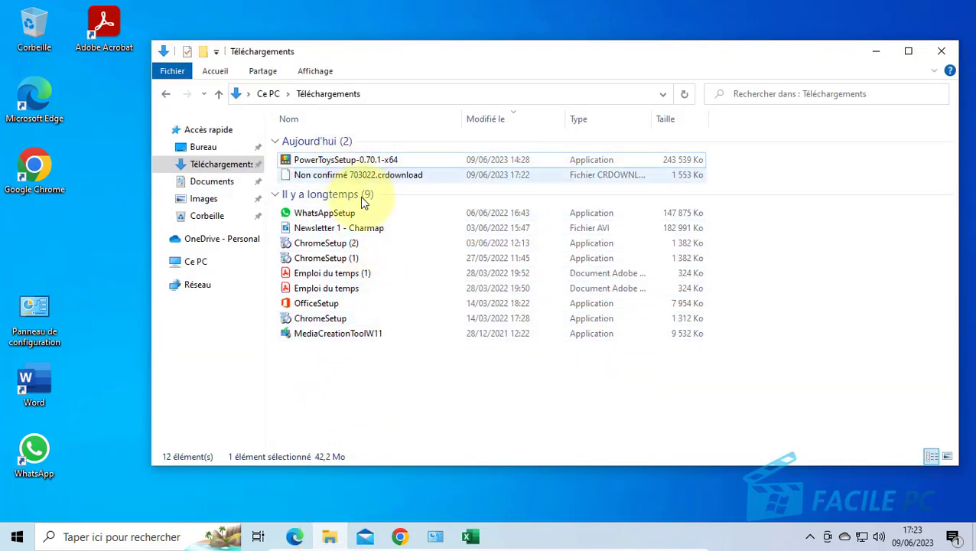
pyautogui.click(342, 288)
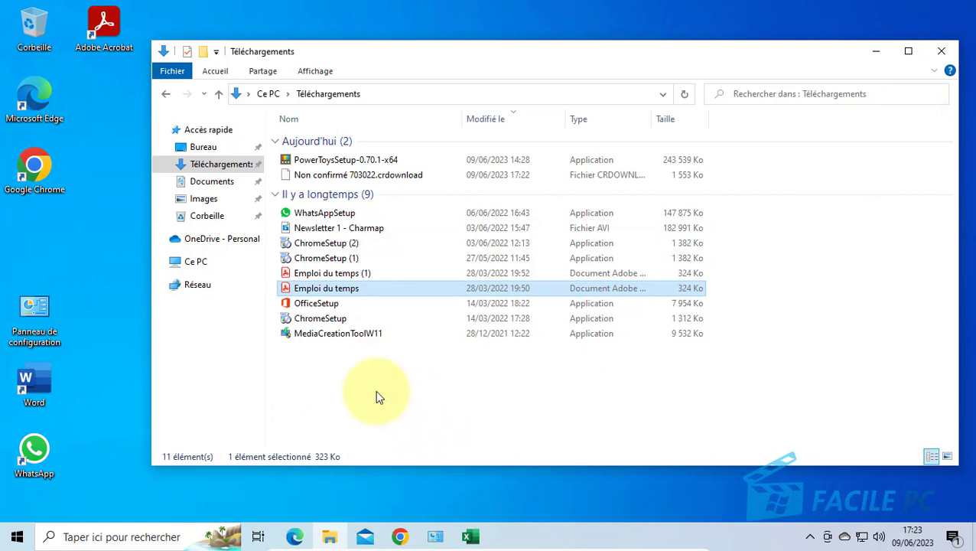
pyautogui.click(322, 286)
pyautogui.click(342, 289)
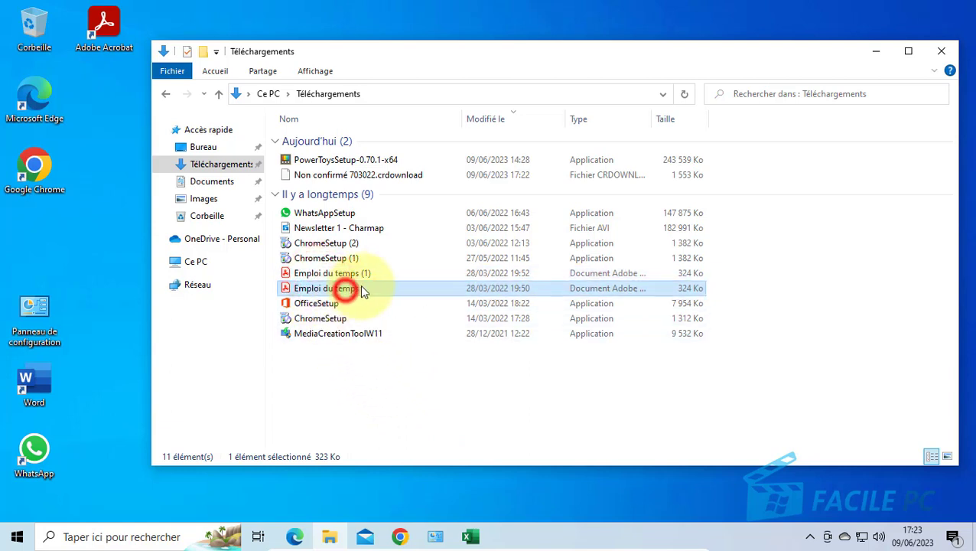
pyautogui.click(364, 274)
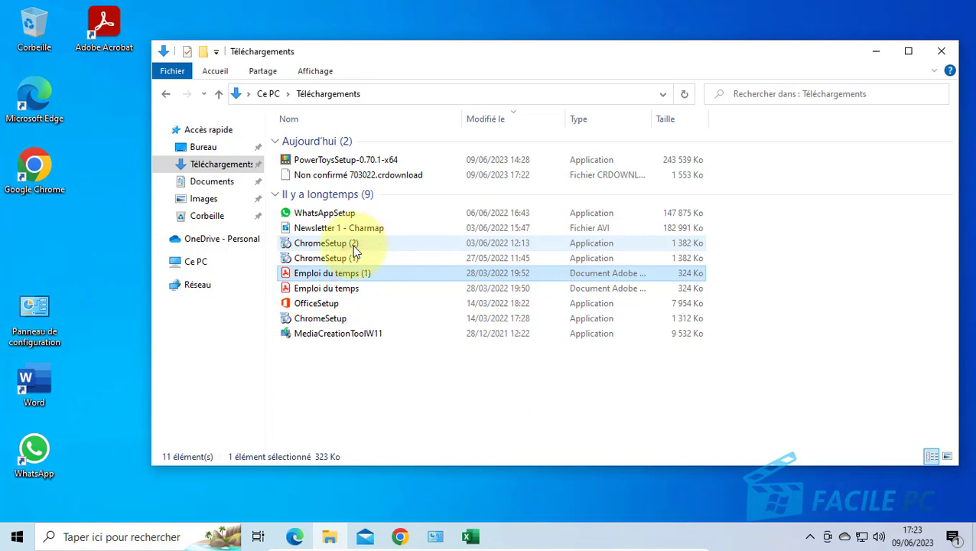
pyautogui.click(352, 243)
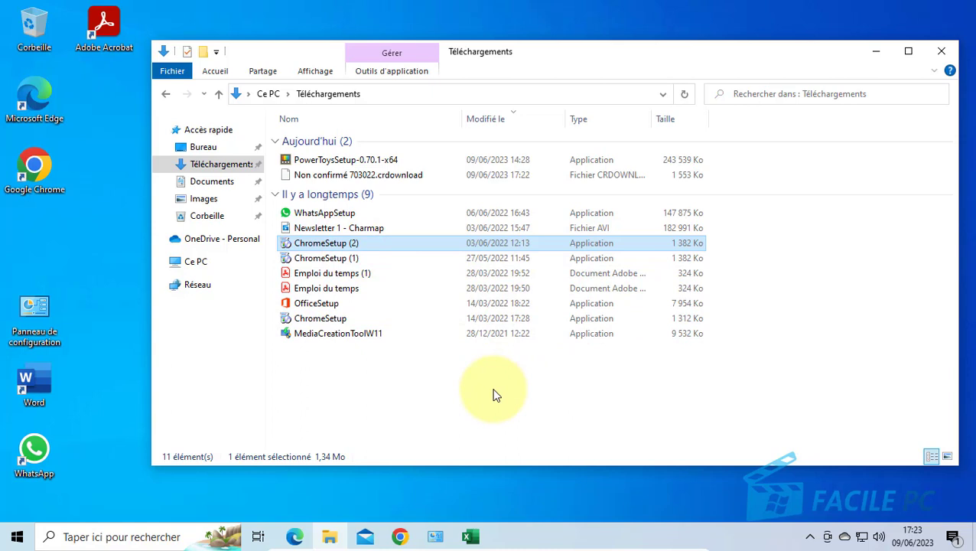
pyautogui.click(874, 50)
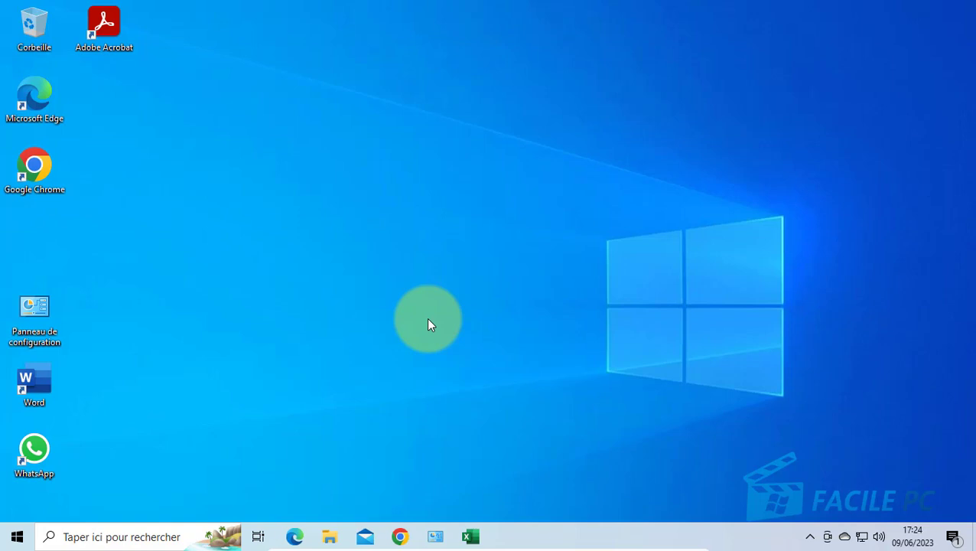
# In Chrome, download VLC from videolan.org, discarding the pending 7z2300-x64.exe and keeping vlc-3.0.18-win64.exe.
pyautogui.click(401, 537)
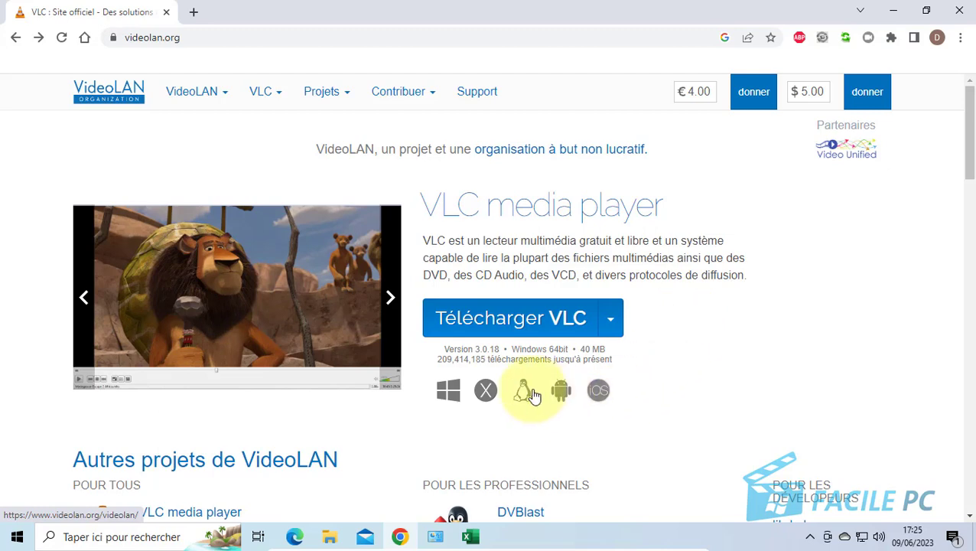
pyautogui.click(496, 327)
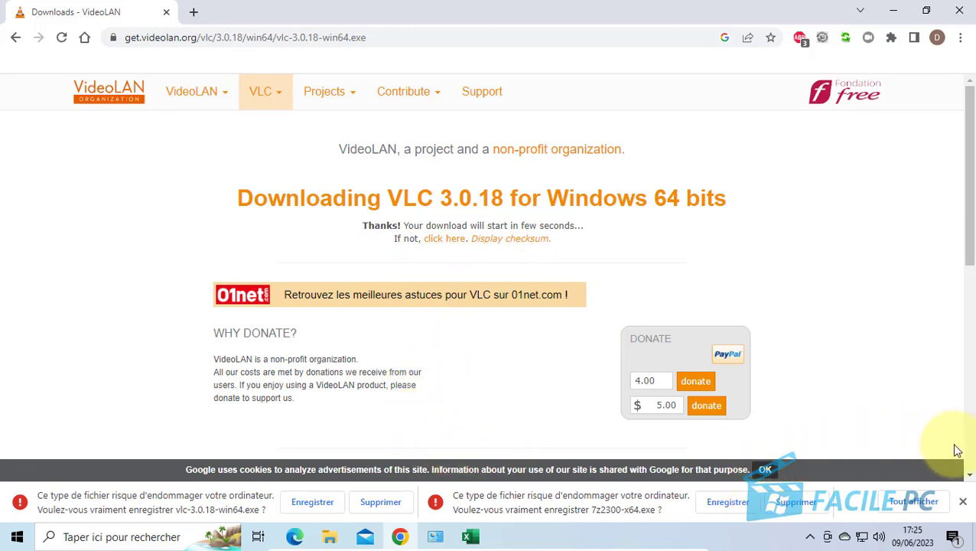
pyautogui.click(796, 502)
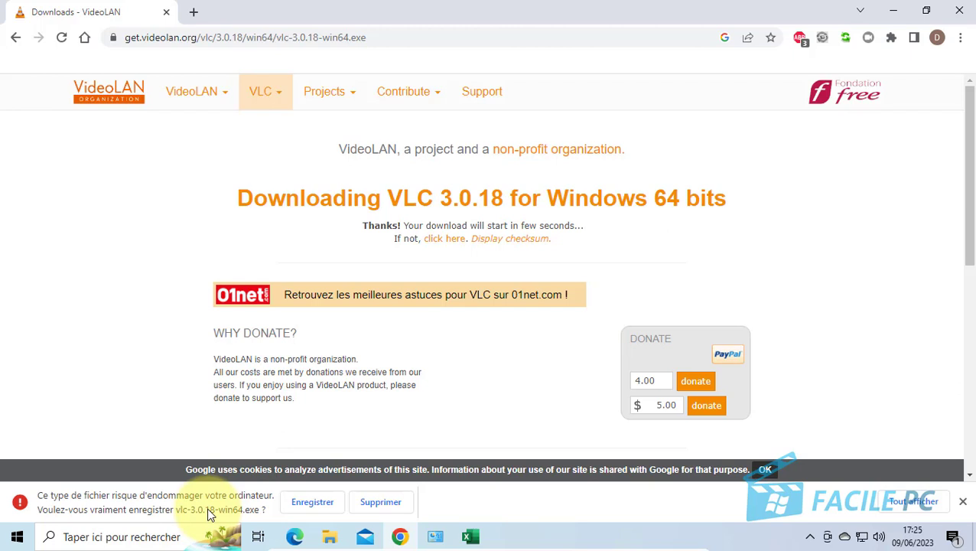
pyautogui.click(311, 505)
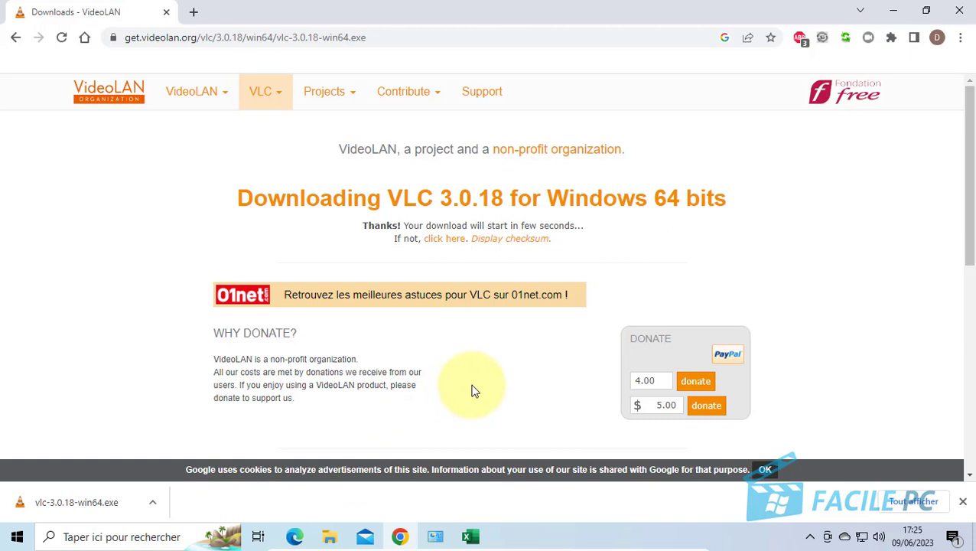
# Open the browser's download settings and check the folder set as the save location.
pyautogui.click(962, 43)
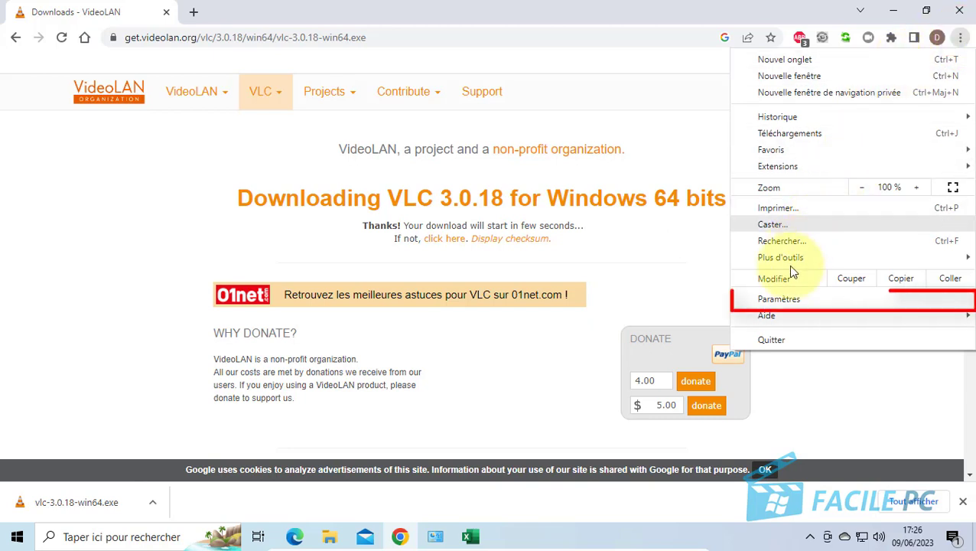
pyautogui.click(783, 300)
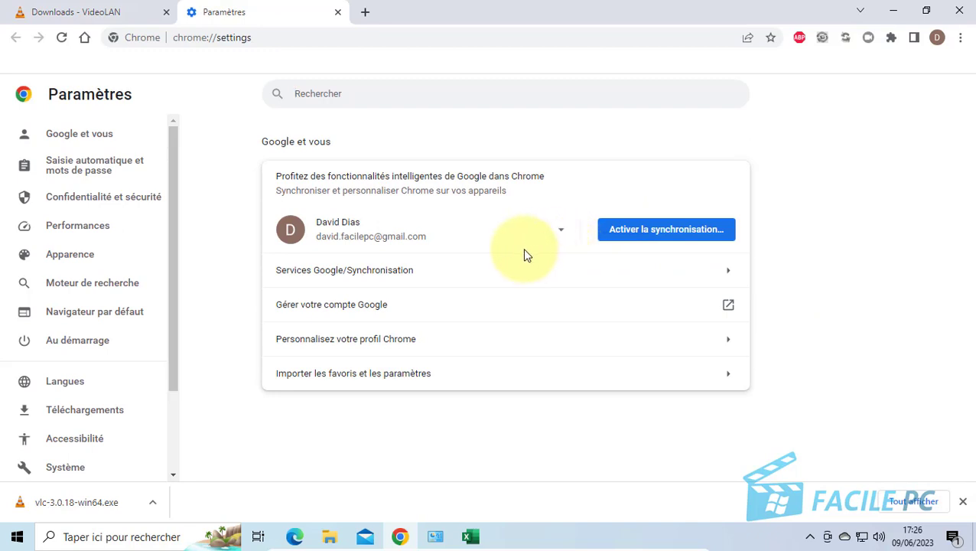
pyautogui.click(77, 413)
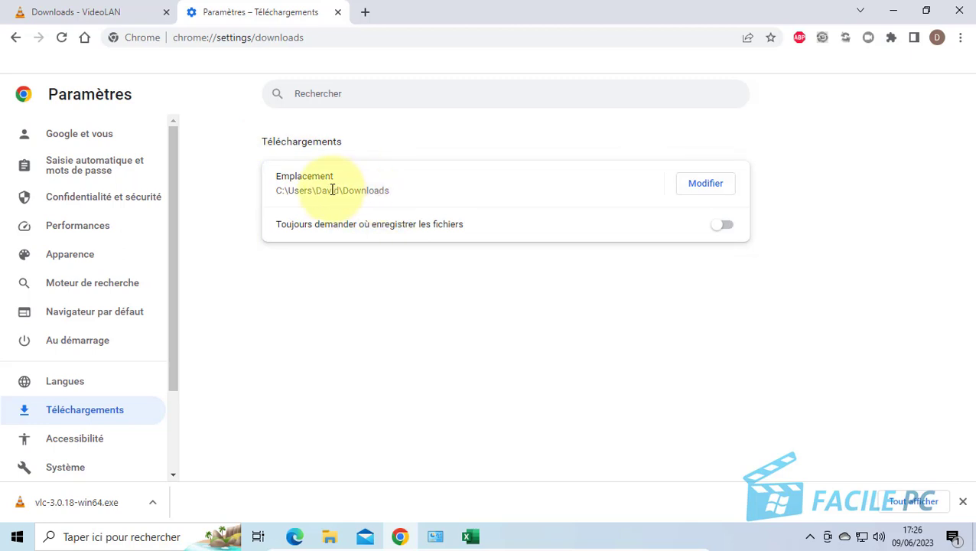
pyautogui.moveTo(342, 190); pyautogui.dragTo(396, 198)
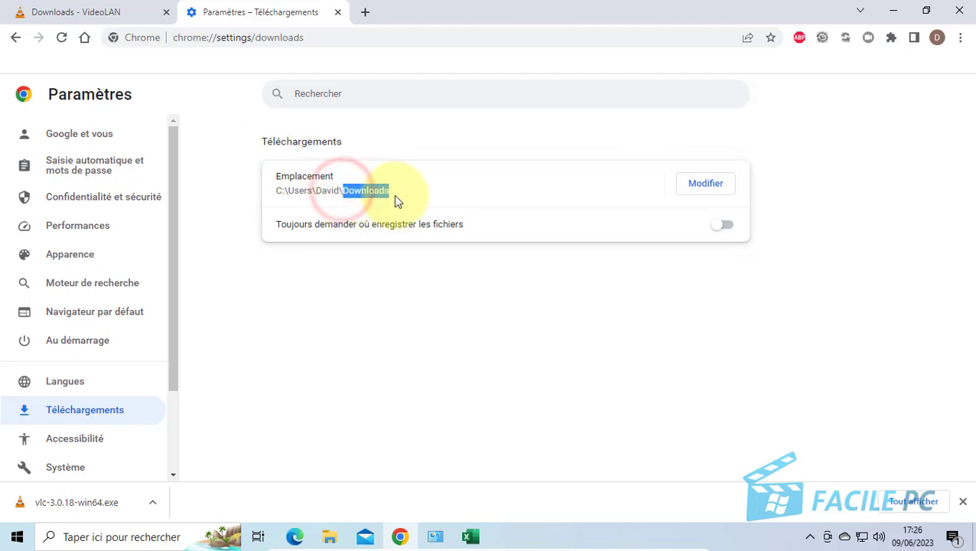
pyautogui.click(405, 189)
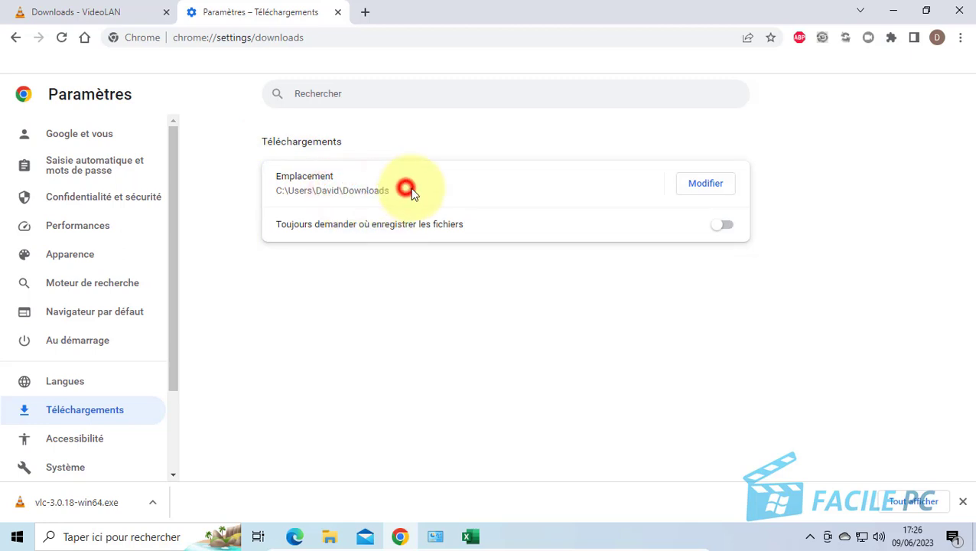
# View the save location's folder chooser without changing it, enable "Toujours demander où enregistrer les fichiers" and close the settings.
pyautogui.click(709, 185)
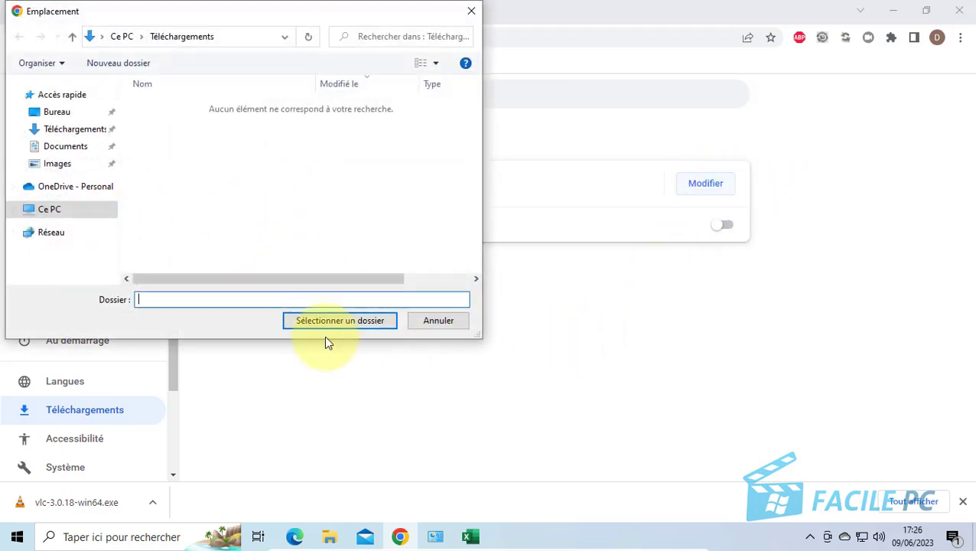
pyautogui.click(441, 321)
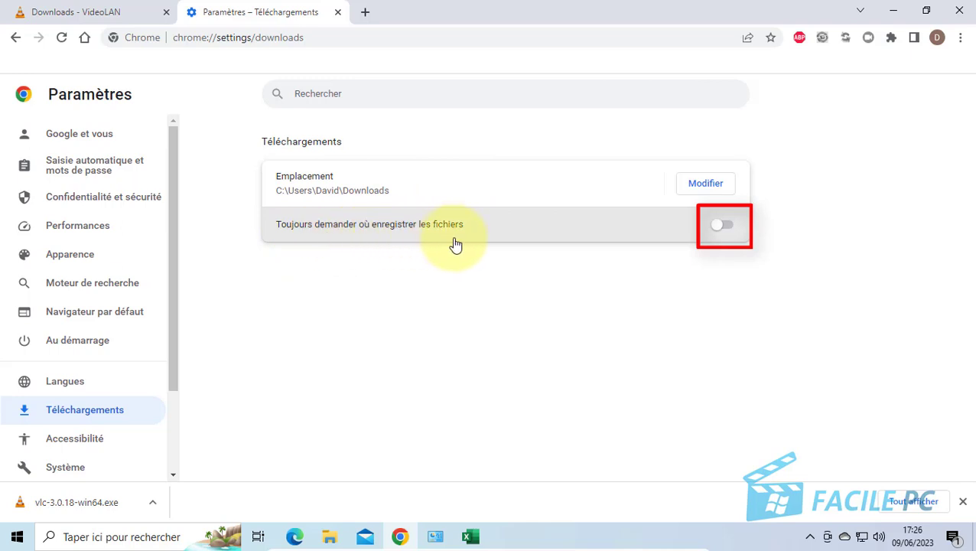
pyautogui.click(729, 225)
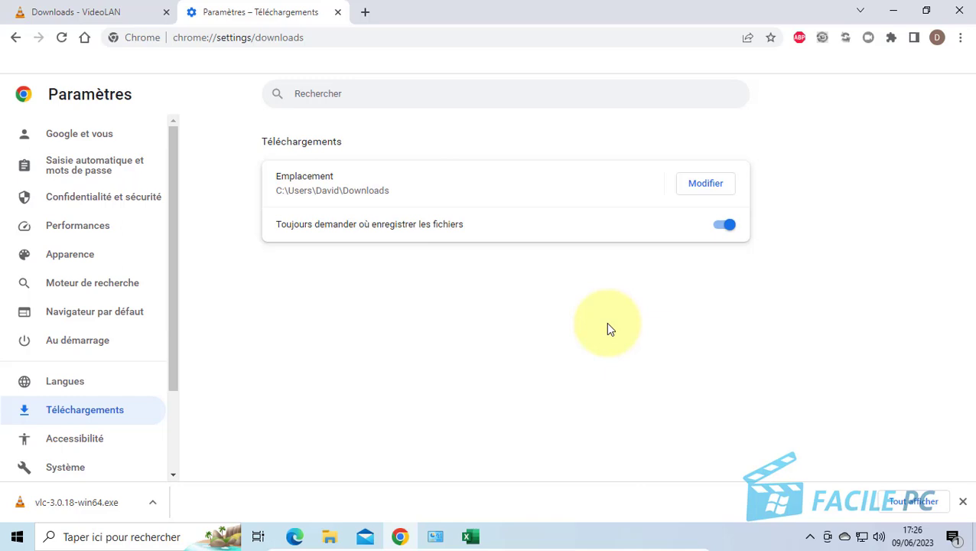
pyautogui.click(339, 13)
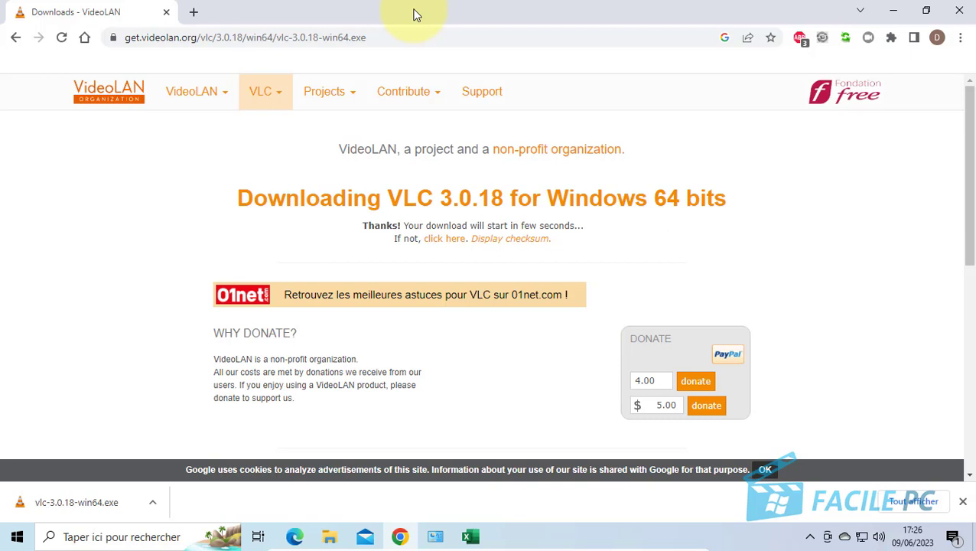
# Return to the VideoLAN home page, dismiss the finished download and start downloading VLC again.
pyautogui.click(14, 40)
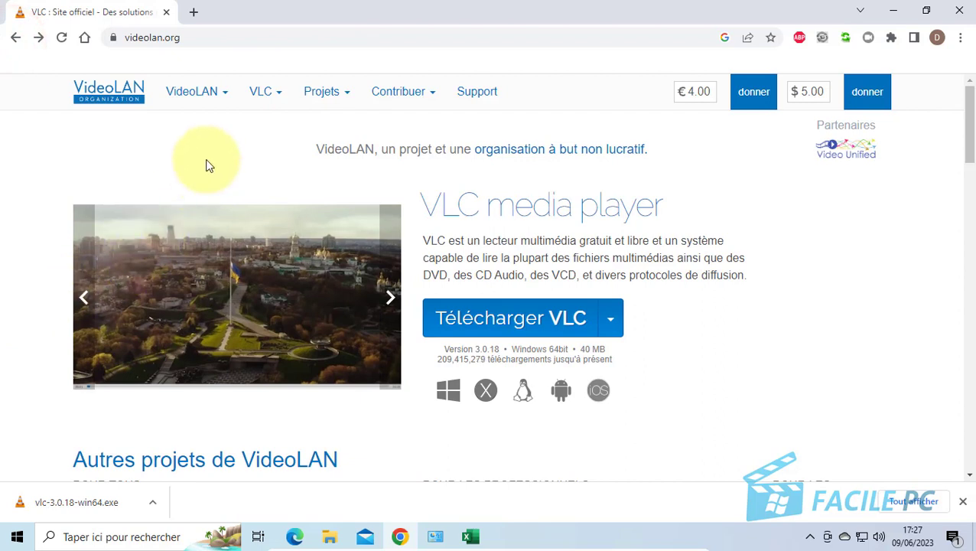
pyautogui.click(963, 502)
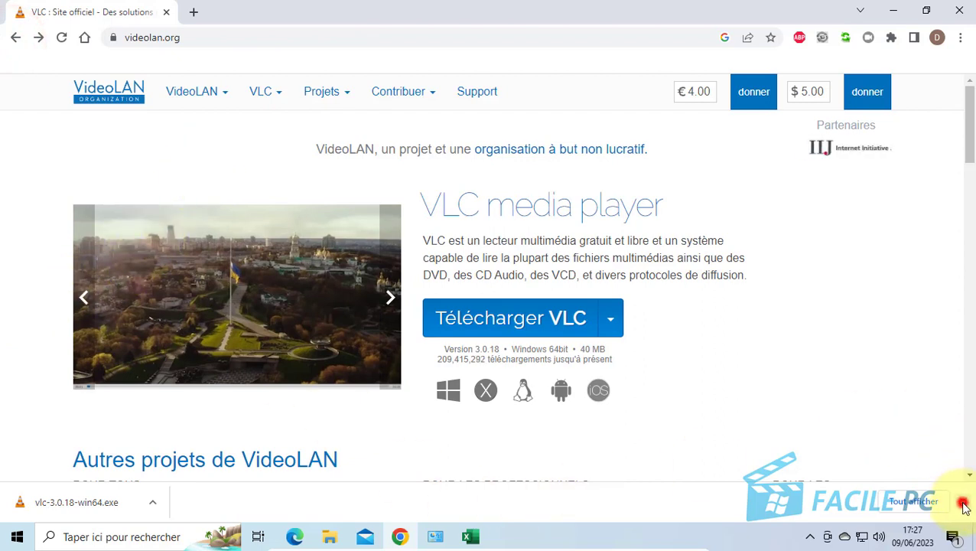
pyautogui.click(501, 325)
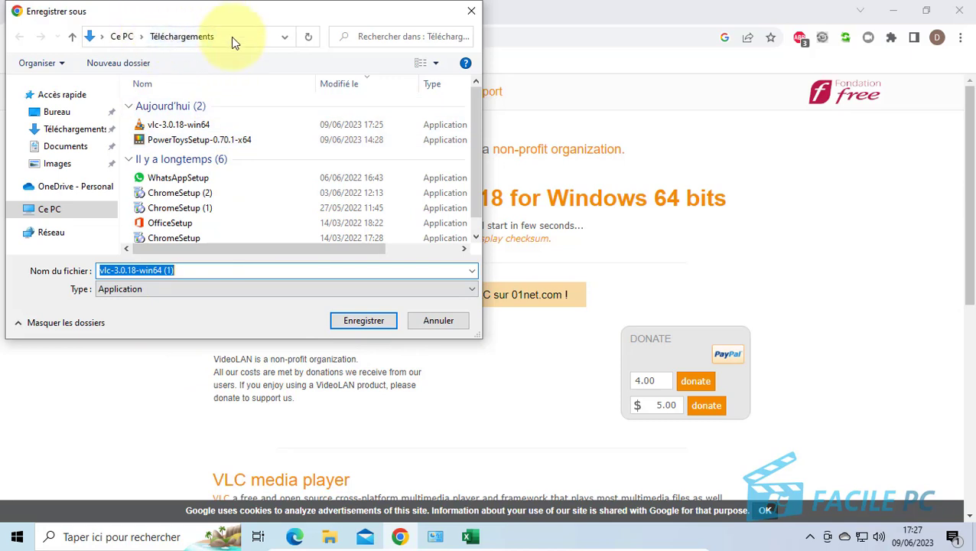
# Create a folder named "programmes d'installation" in Documents and open it as the save destination.
pyautogui.click(60, 115)
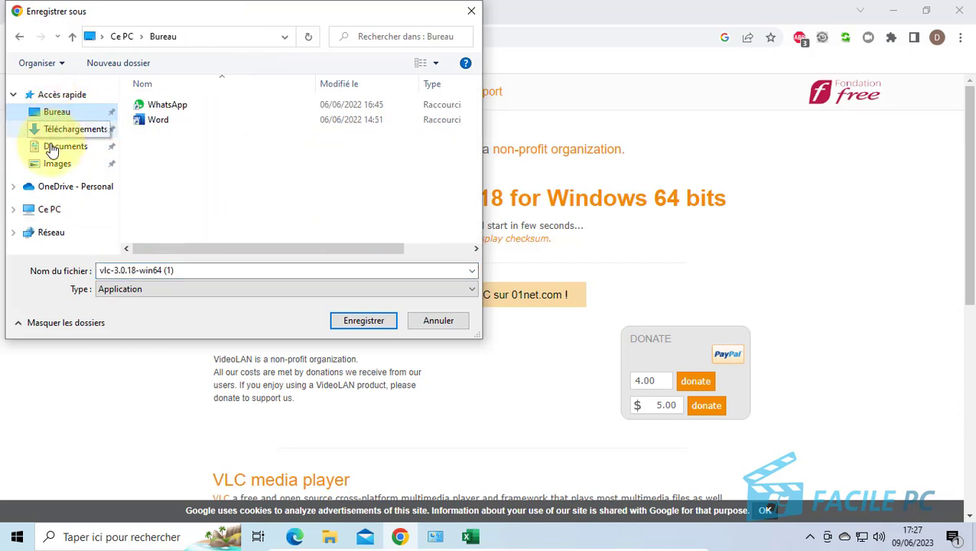
pyautogui.click(52, 149)
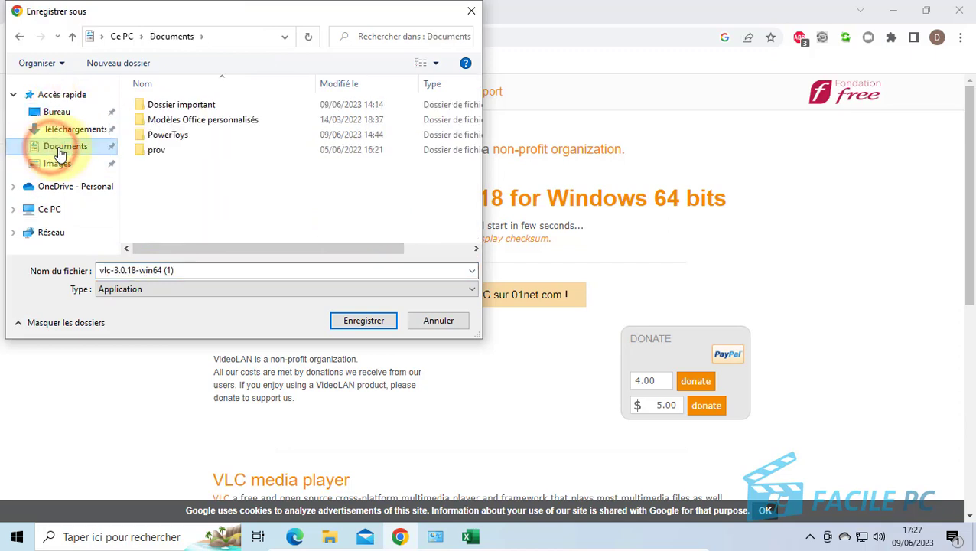
pyautogui.click(131, 64)
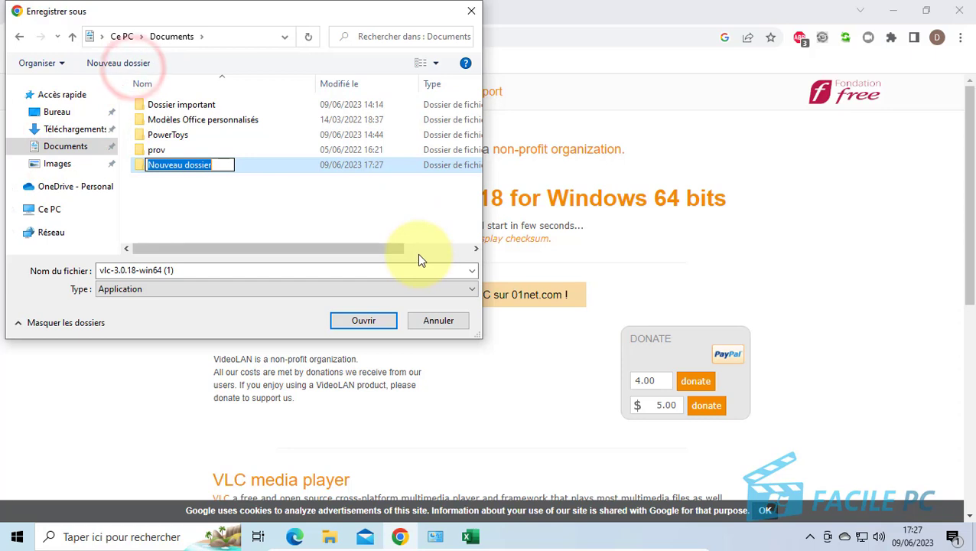
pyautogui.write('prog')
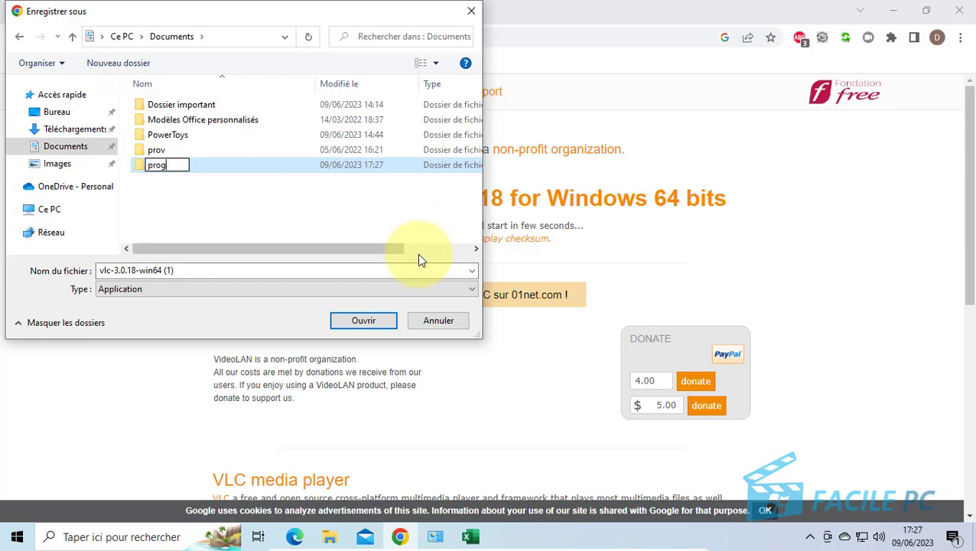
pyautogui.write("rammes d'inst")
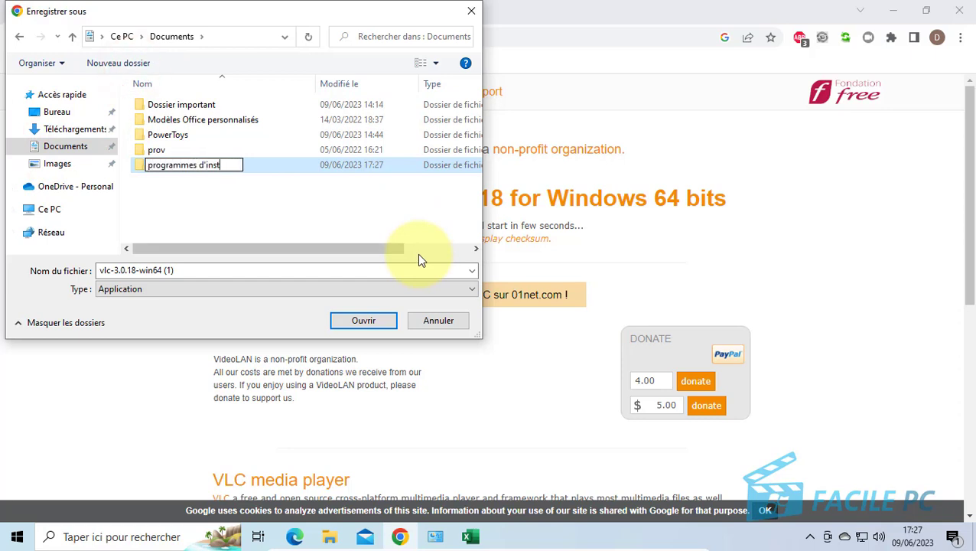
pyautogui.write('allation')
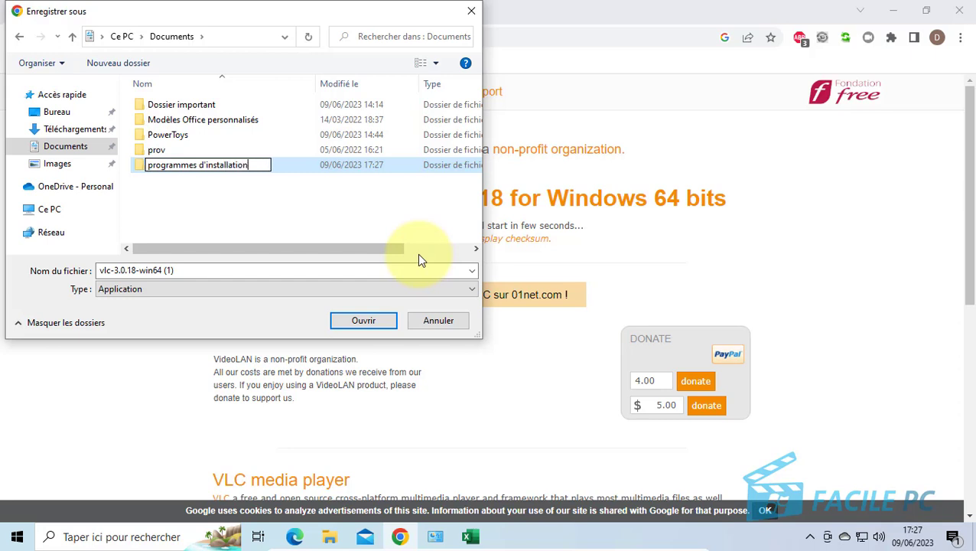
pyautogui.press('Return')
pyautogui.press('Return')
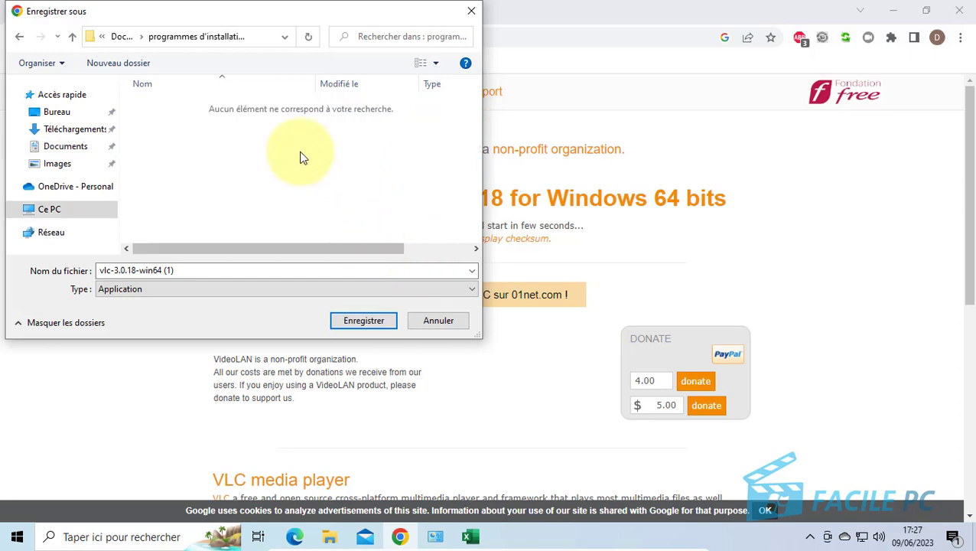
# Save the installer as vlc-3.0.18-win64 (1) in the opened folder and close the browser.
pyautogui.click(202, 268)
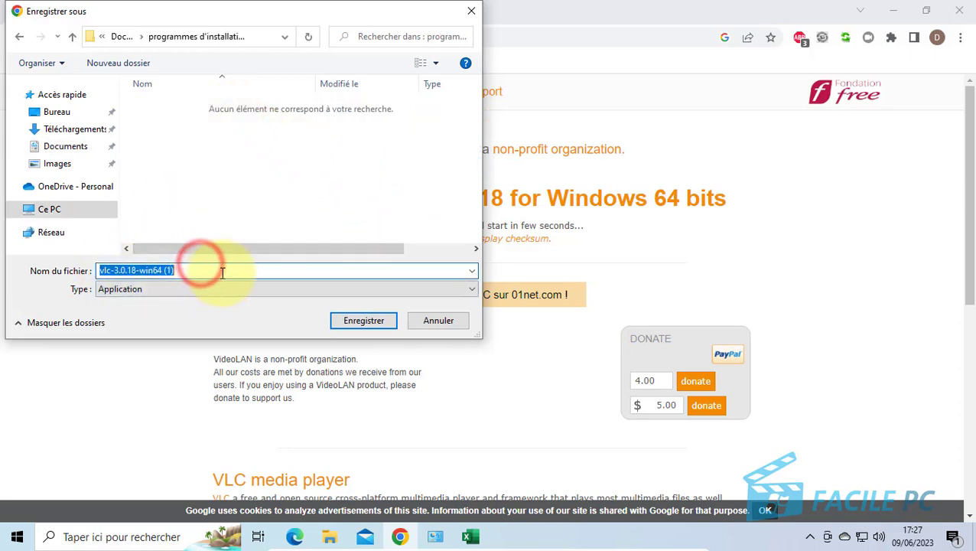
pyautogui.click(354, 322)
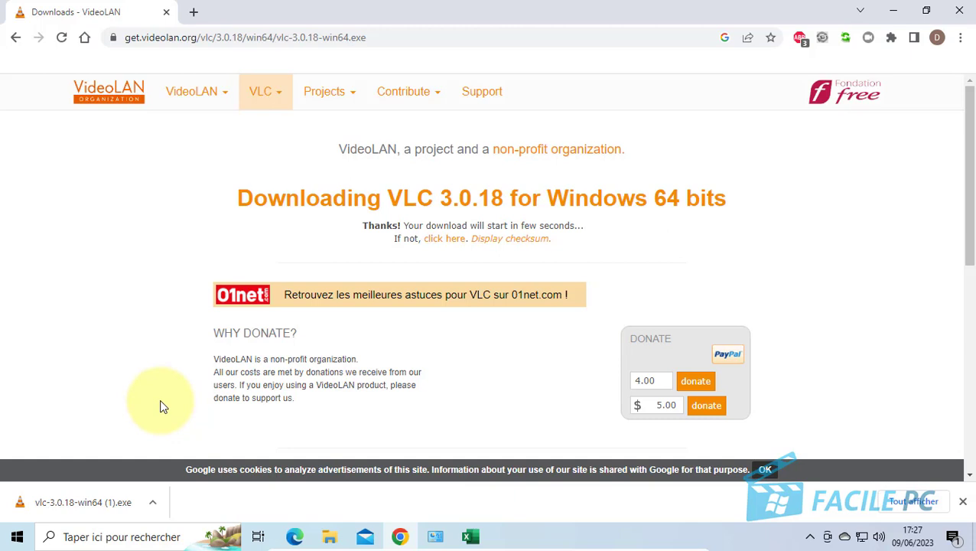
pyautogui.click(960, 13)
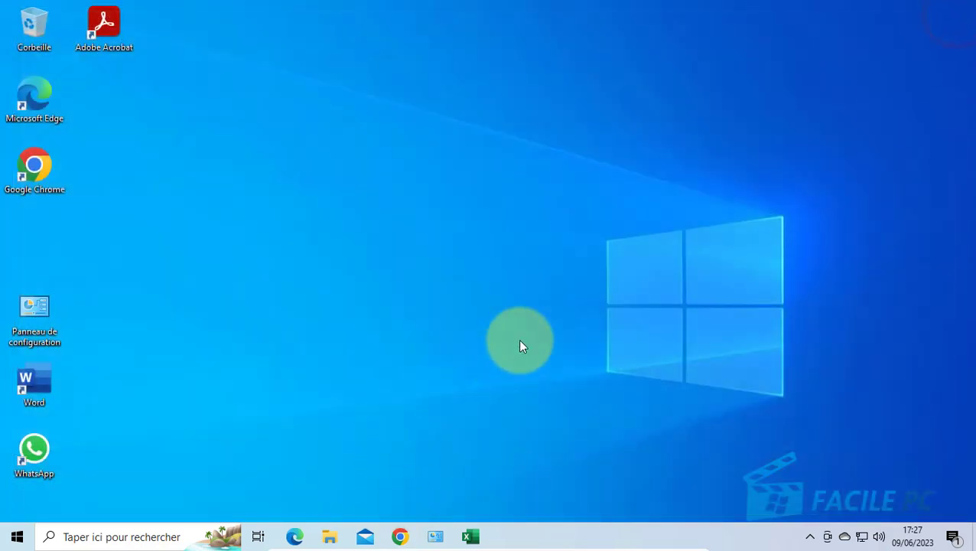
# Look for the downloaded VLC installer in the Downloads folder in File Explorer and close the window.
pyautogui.click(492, 257)
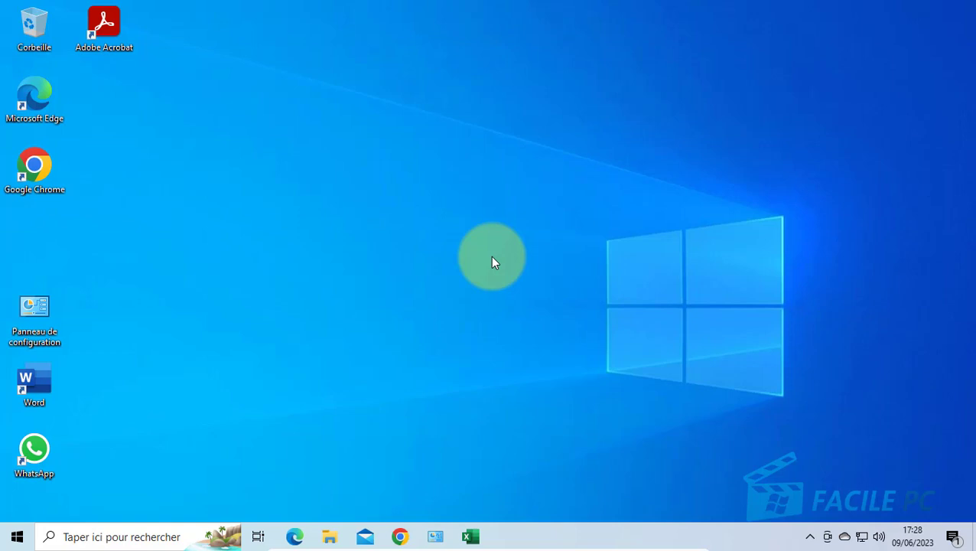
pyautogui.click(330, 537)
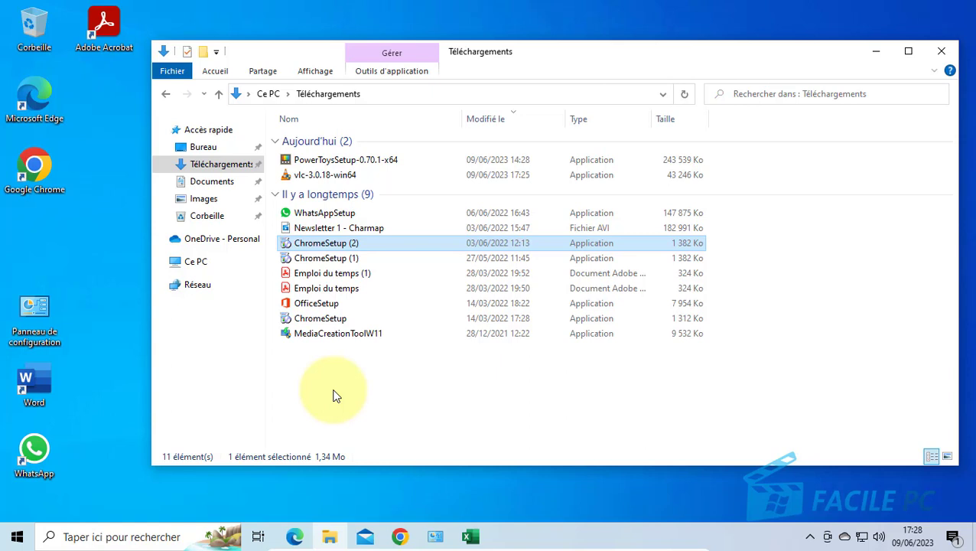
pyautogui.click(405, 383)
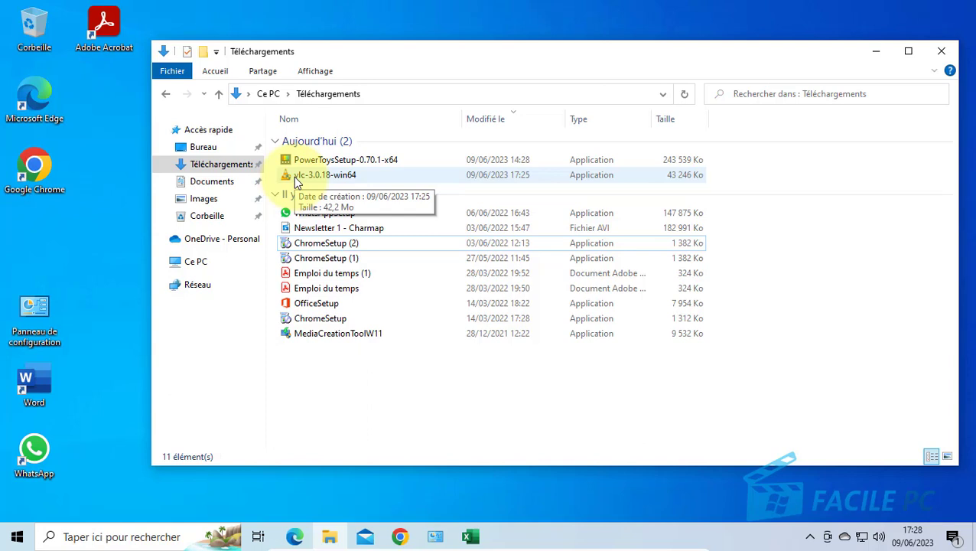
pyautogui.click(411, 391)
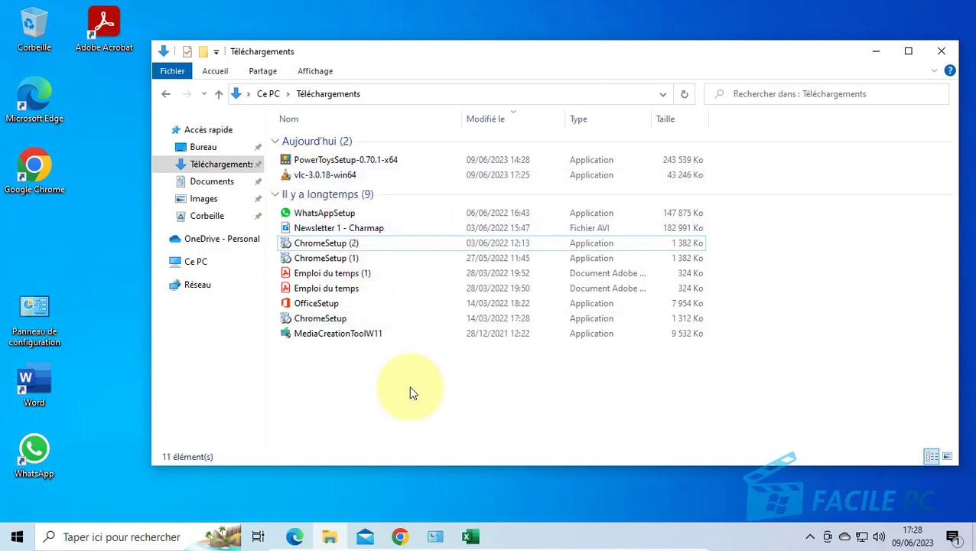
pyautogui.click(819, 59)
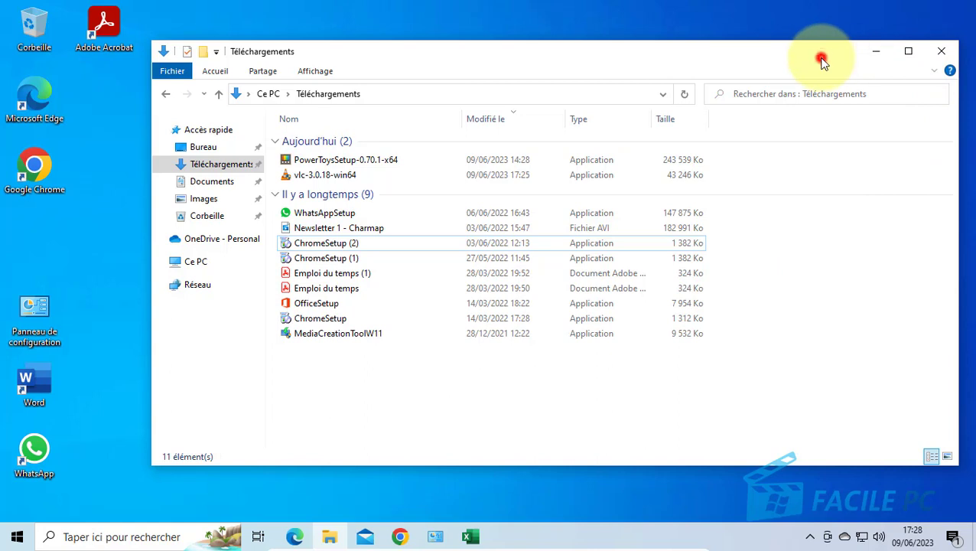
pyautogui.click(942, 53)
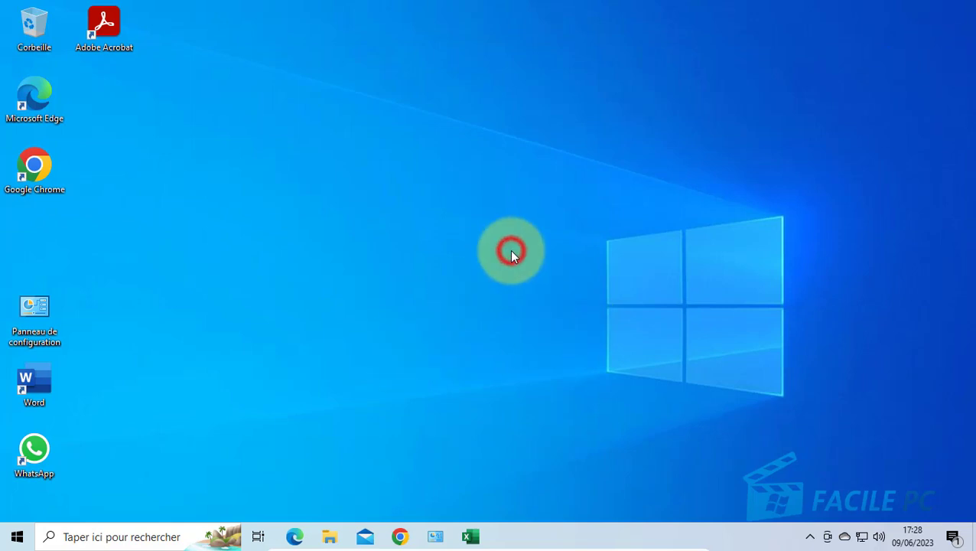